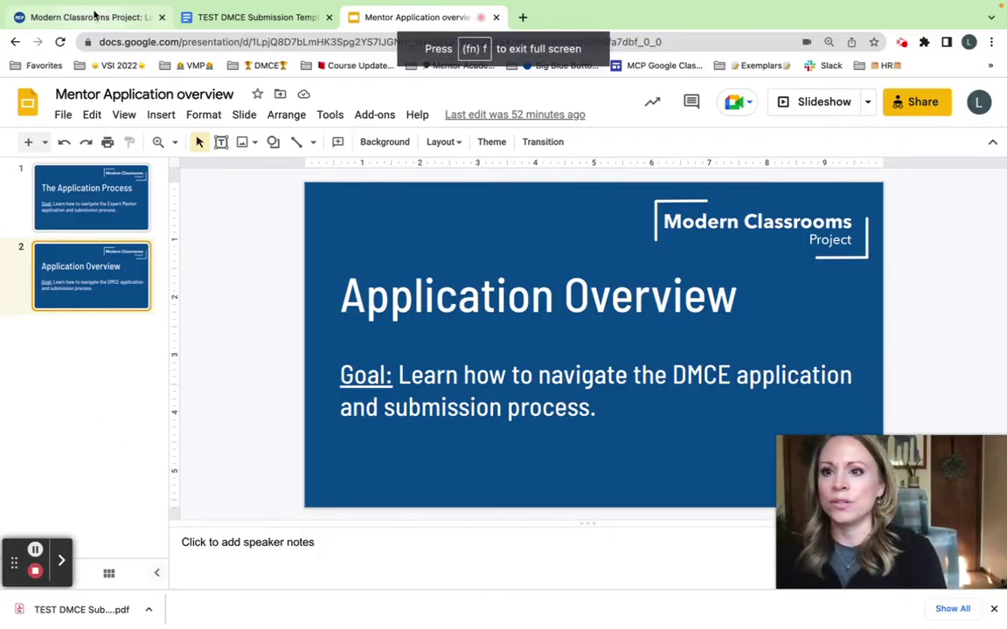
Step: Switch to the Modern Classrooms tab and log in with the test applicant's credentials
{"action": "left_click", "coordinate": [94, 17]}
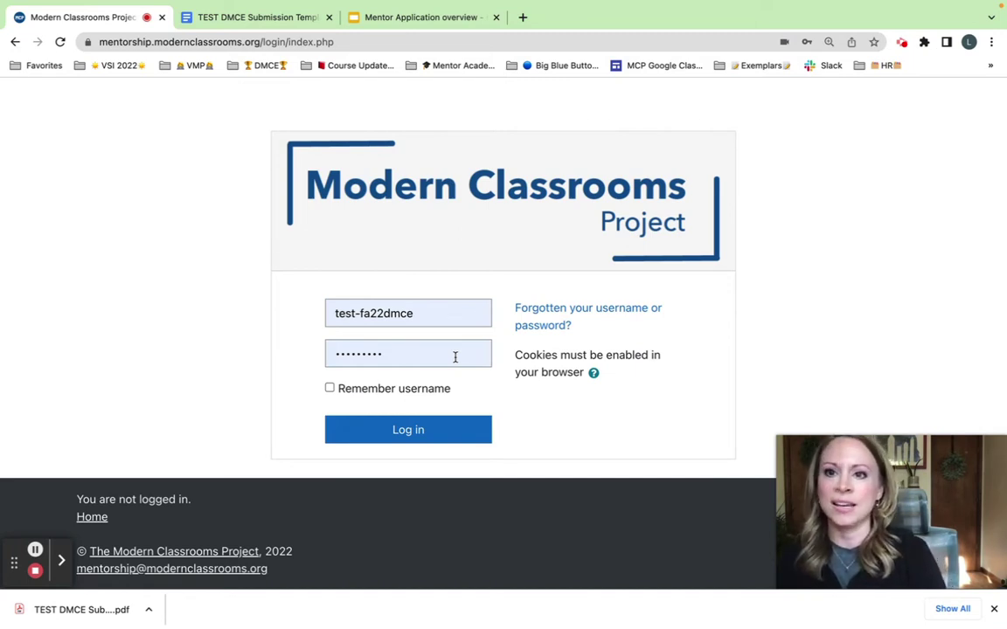
{"action": "left_click", "coordinate": [393, 434]}
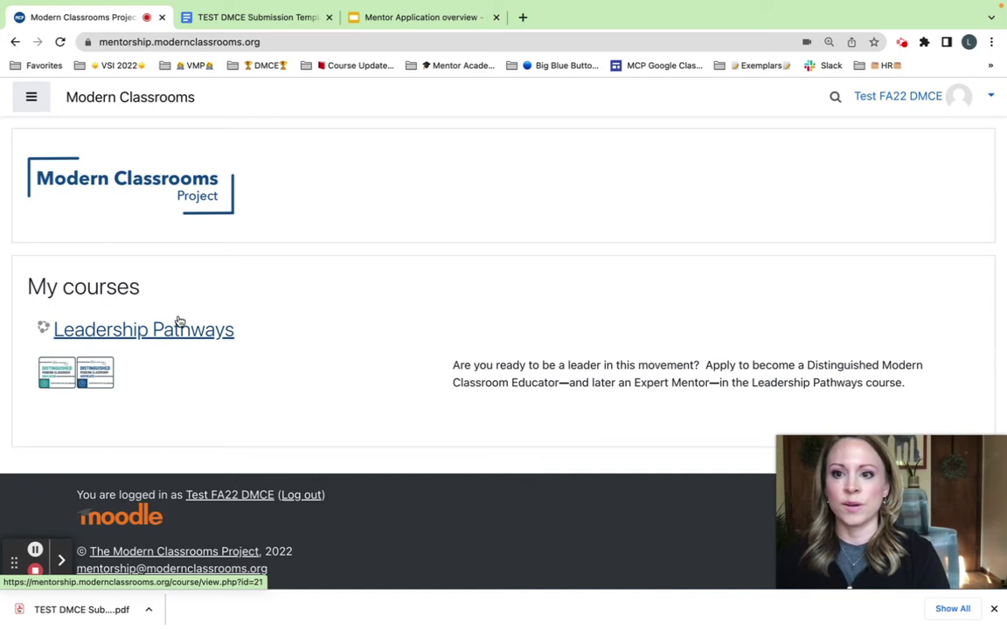
Step: Toggle the navigation drawer open and shut, then enter Leadership Pathways from My courses
{"action": "left_click", "coordinate": [32, 98]}
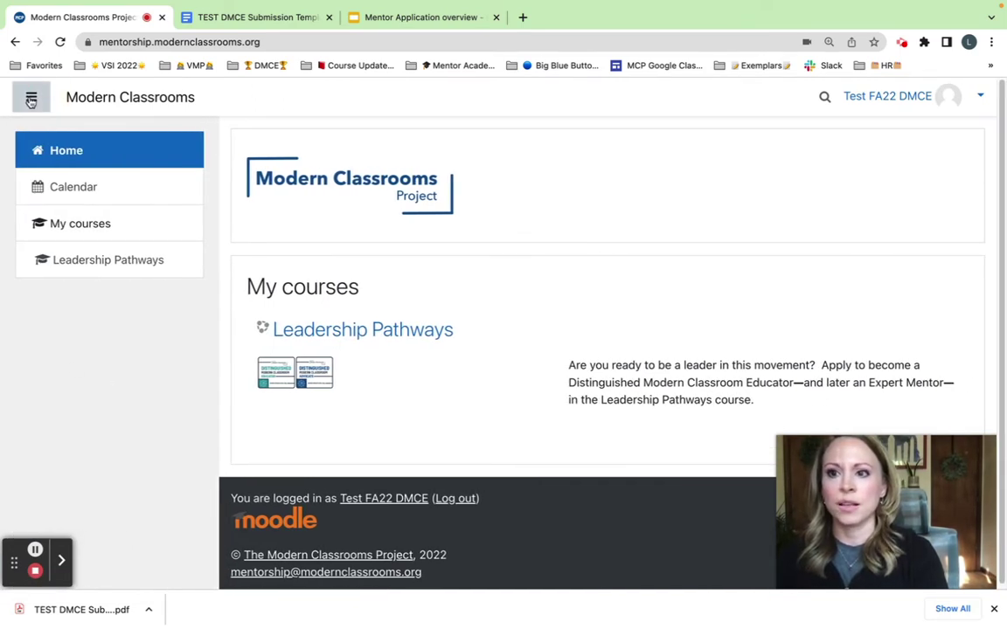
{"action": "left_click", "coordinate": [30, 101]}
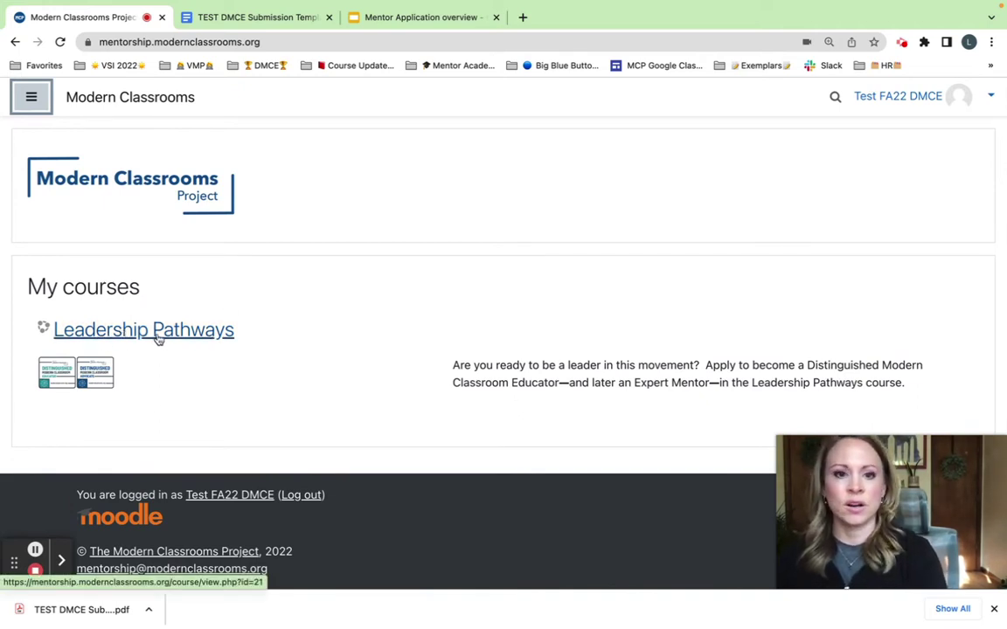
{"action": "left_click", "coordinate": [157, 335]}
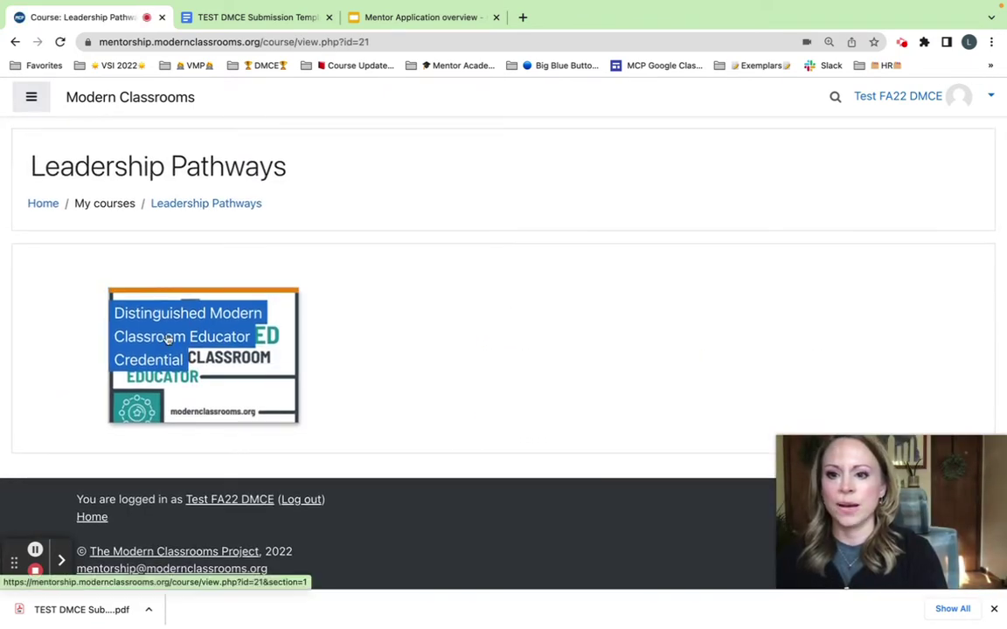
Step: Expand the Distinguished Modern Classroom Educator Credential section and open Part 1 - Share Your Work
{"action": "left_click", "coordinate": [224, 339]}
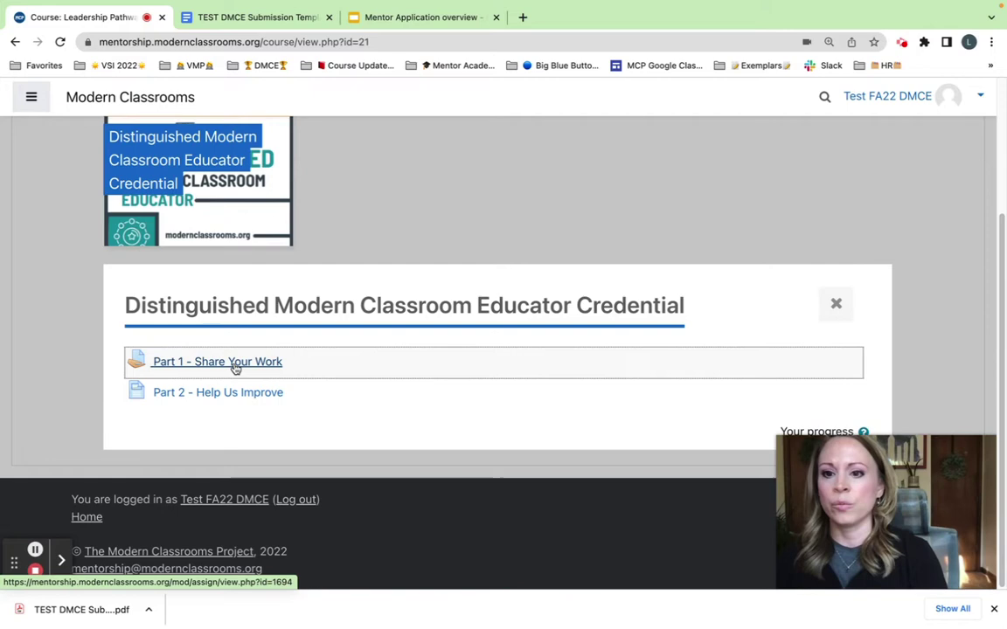
{"action": "left_click", "coordinate": [234, 364]}
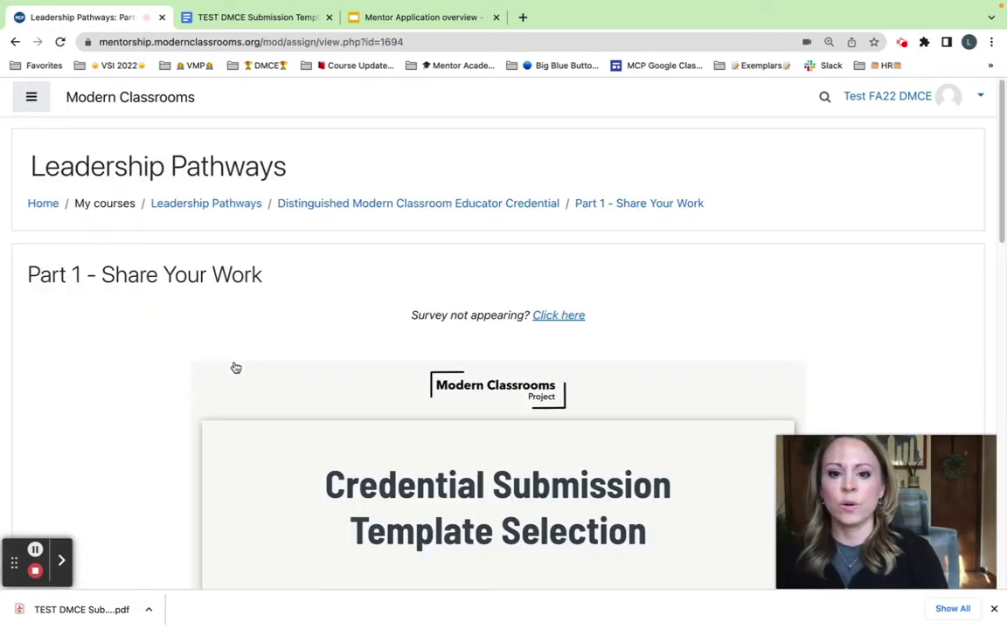
Step: Answer 'What best describes you?' with 'I am an individual applicant'
{"action": "scroll", "coordinate": [234, 367], "scroll_direction": "down", "scroll_amount": 5}
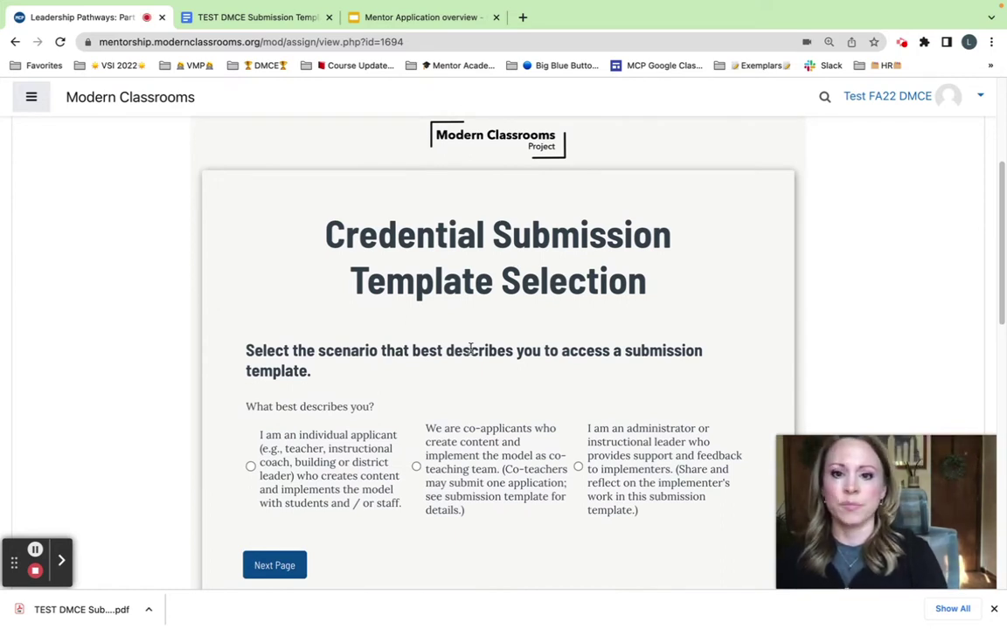
{"action": "scroll", "coordinate": [548, 443], "scroll_direction": "down", "scroll_amount": 2}
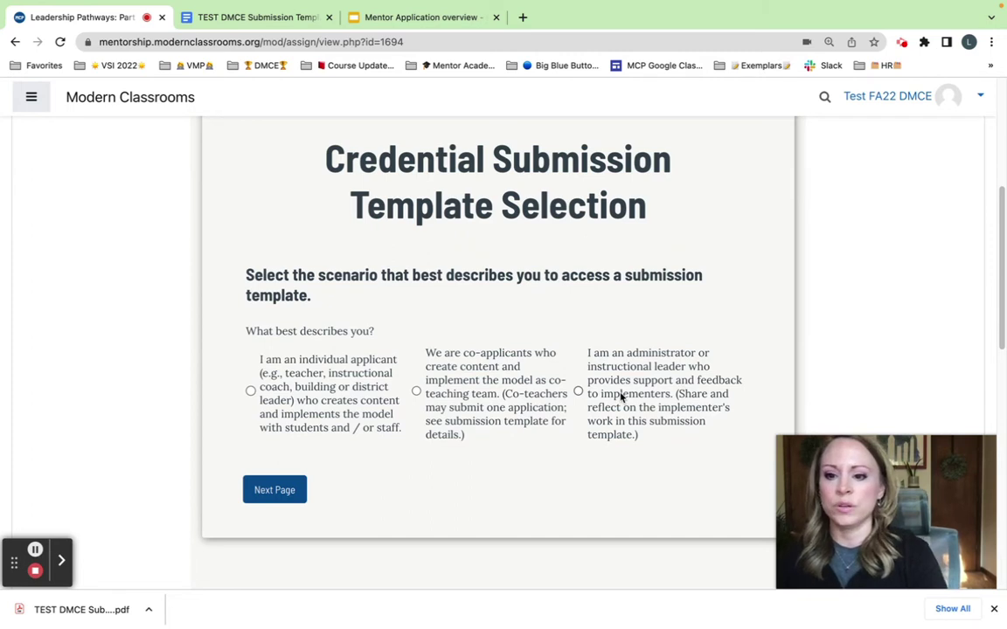
{"action": "left_click", "coordinate": [251, 391]}
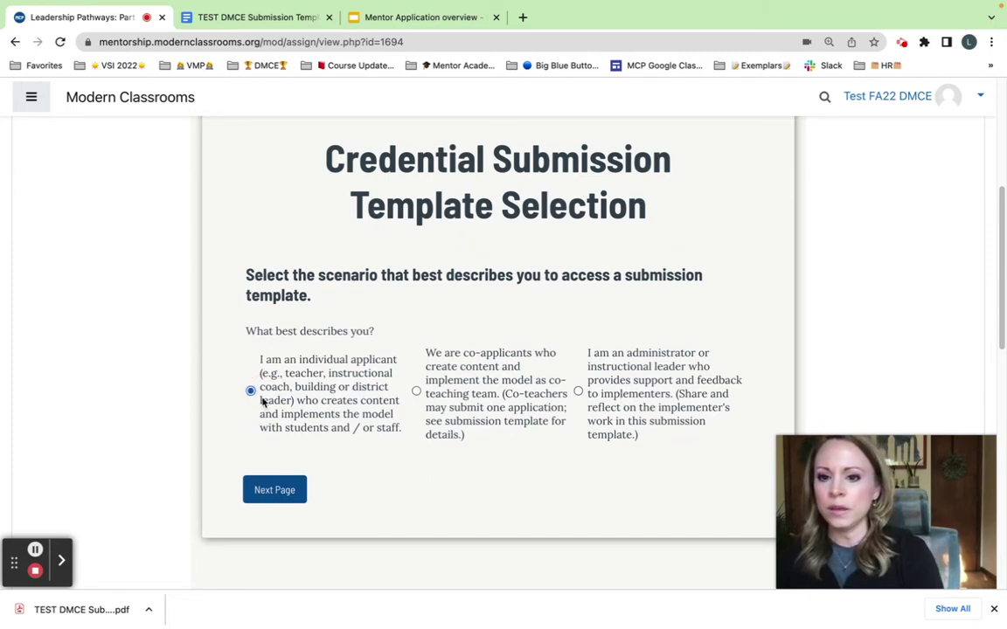
Step: Page past the DMCE Individual Submission Template to the final save-as-PDF instructions
{"action": "left_click", "coordinate": [276, 492]}
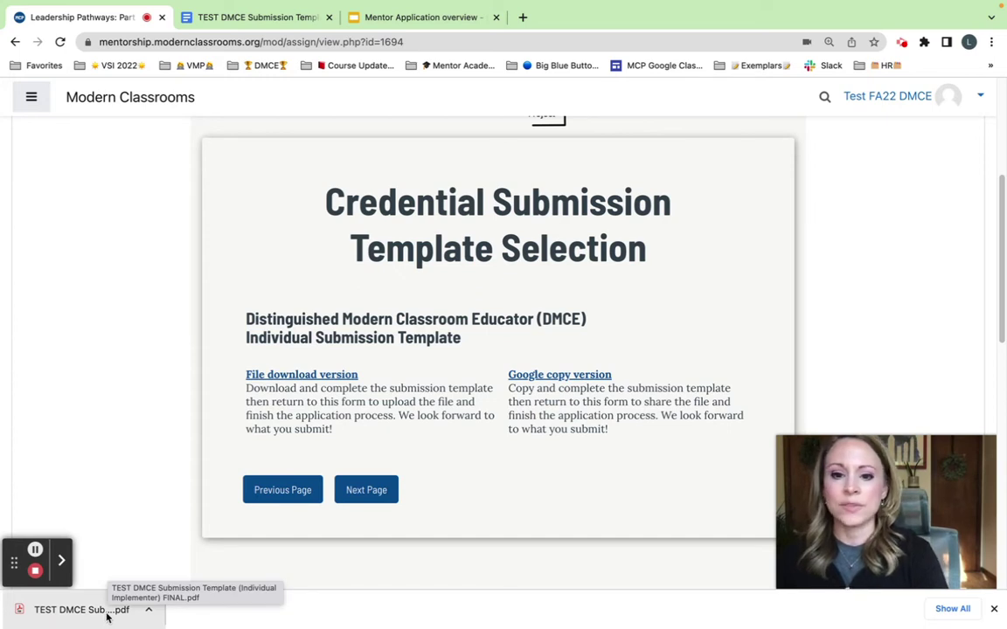
{"action": "left_click", "coordinate": [371, 495]}
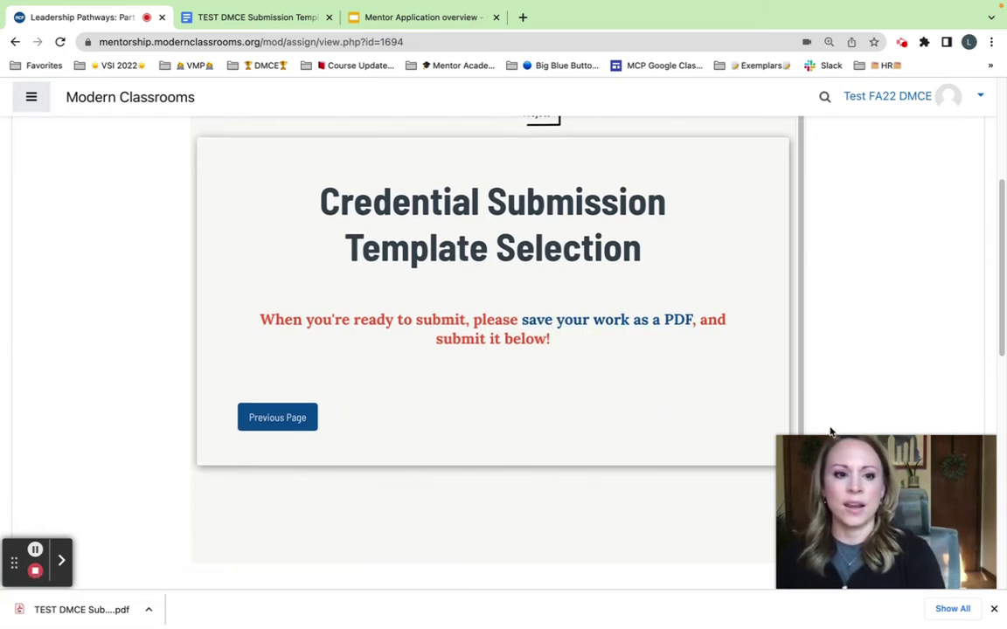
Step: Start a new Part 1 submission, confirming Leave to reach the submission form
{"action": "mouse_move", "coordinate": [899, 504]}
{"action": "left_click_drag", "start_coordinate": [900, 504], "coordinate": [864, 237]}
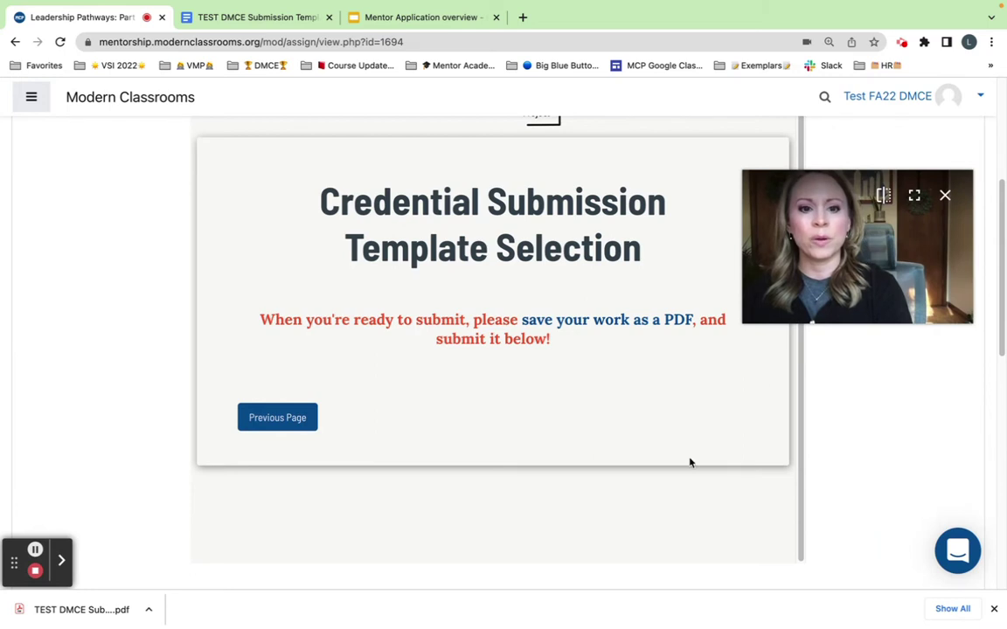
{"action": "scroll", "coordinate": [690, 462], "scroll_direction": "down", "scroll_amount": 3}
{"action": "scroll", "coordinate": [690, 462], "scroll_direction": "down", "scroll_amount": 5}
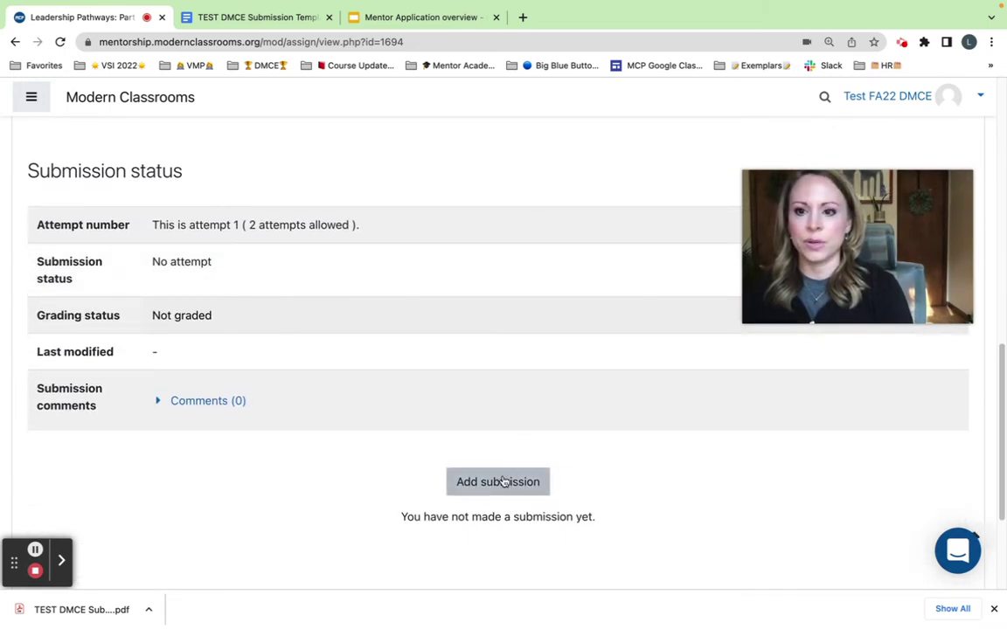
{"action": "left_click", "coordinate": [503, 481]}
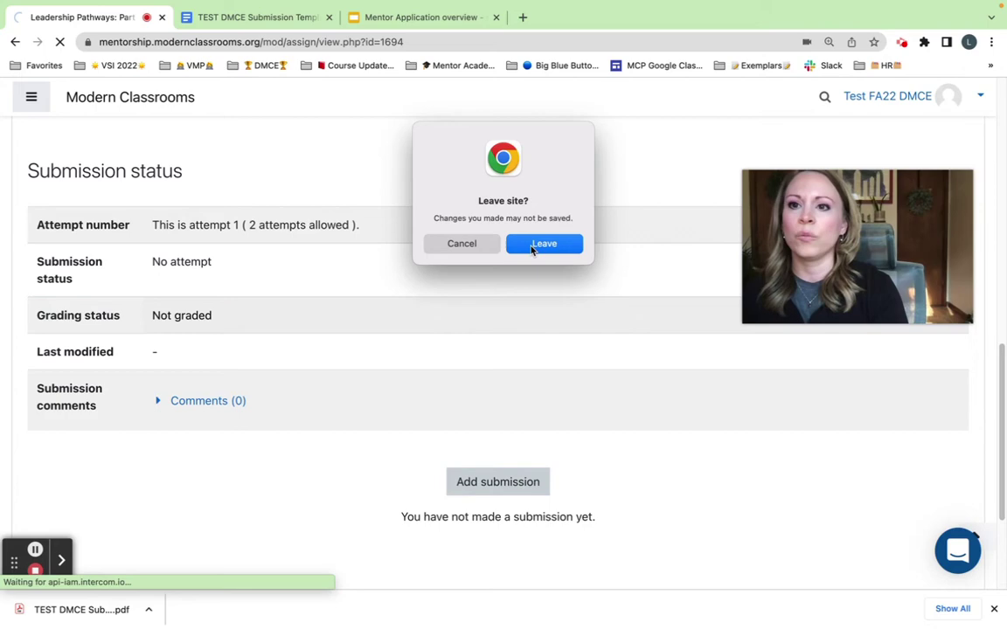
{"action": "left_click", "coordinate": [542, 243]}
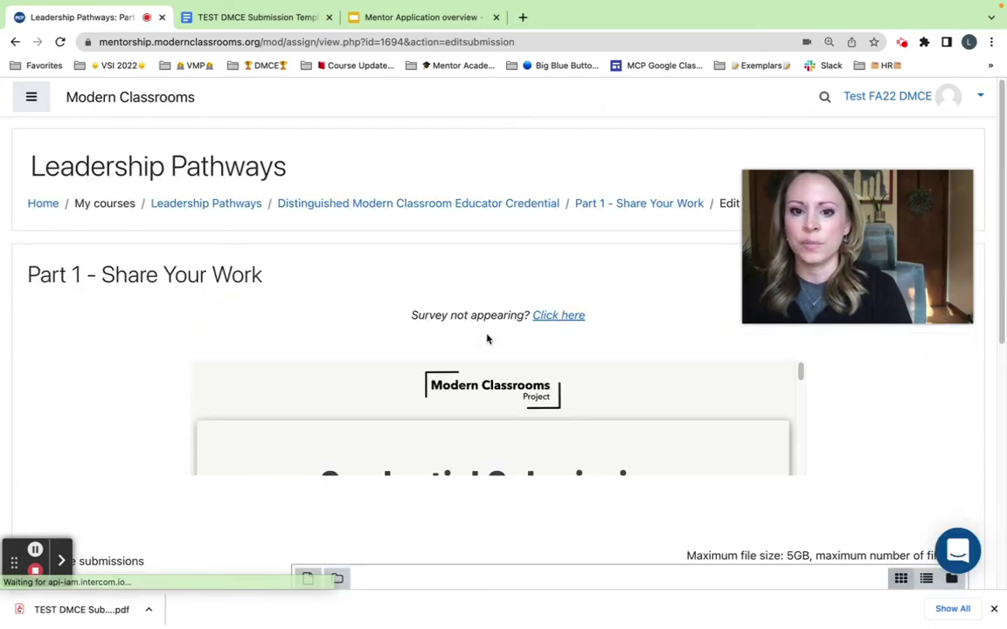
Step: Attach the downloaded TEST DMCE PDF to the file submissions area
{"action": "scroll", "coordinate": [486, 339], "scroll_direction": "down", "scroll_amount": 10}
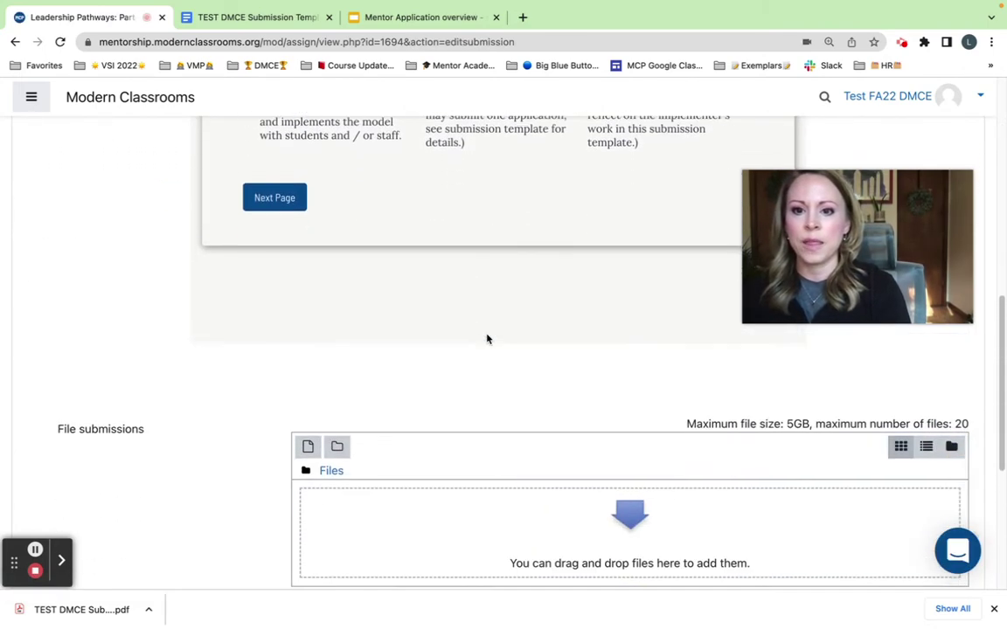
{"action": "scroll", "coordinate": [487, 339], "scroll_direction": "down", "scroll_amount": 4}
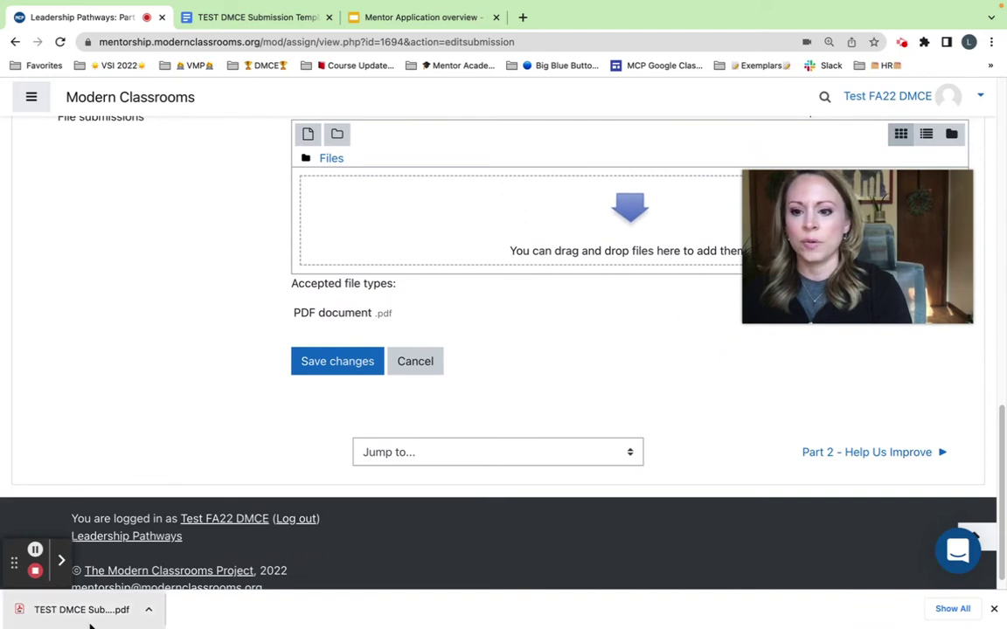
{"action": "left_click_drag", "start_coordinate": [90, 623], "coordinate": [561, 234]}
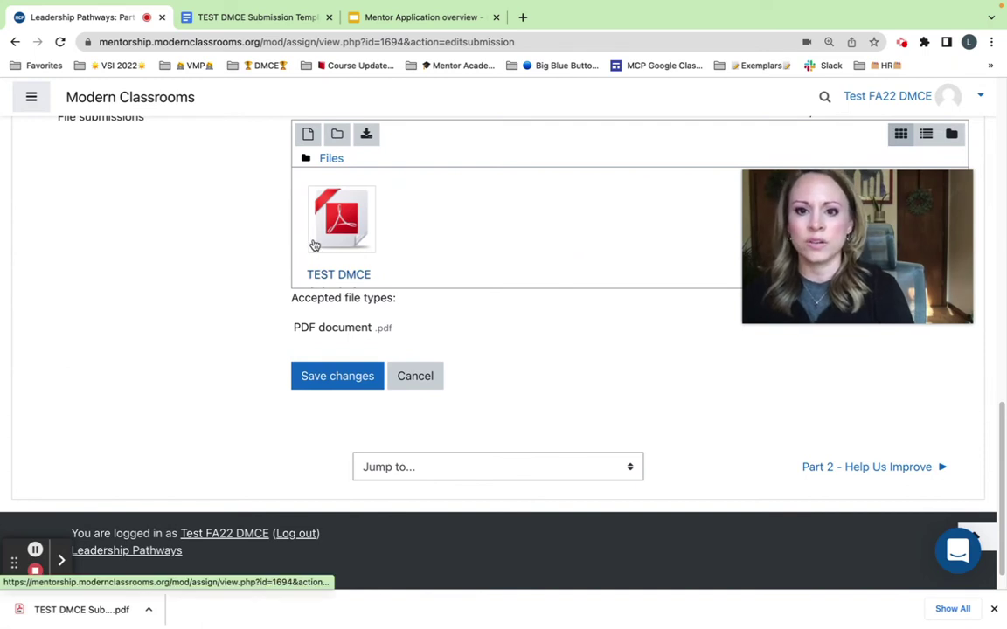
Step: Save the Part 1 submission and scroll the status table down to the Part 2 link
{"action": "left_click", "coordinate": [315, 388]}
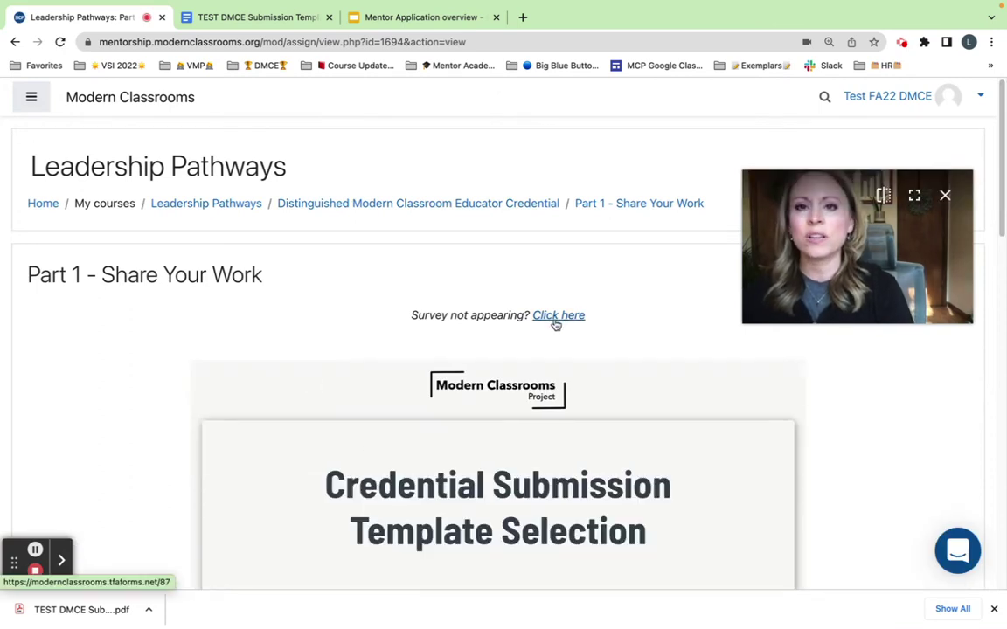
{"action": "scroll", "coordinate": [286, 331], "scroll_direction": "down", "scroll_amount": 5}
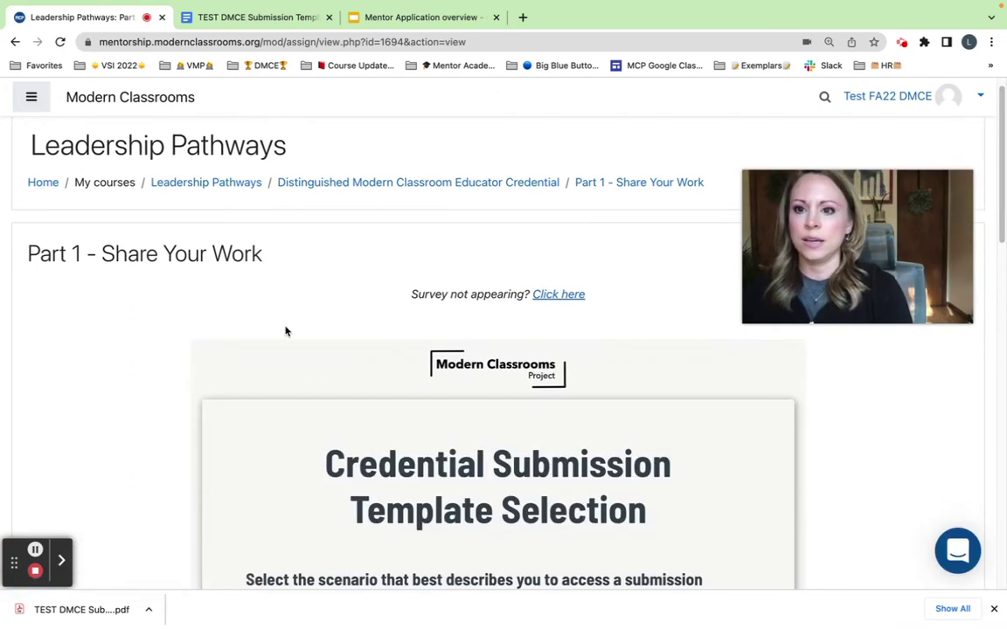
{"action": "scroll", "coordinate": [286, 330], "scroll_direction": "down", "scroll_amount": 7}
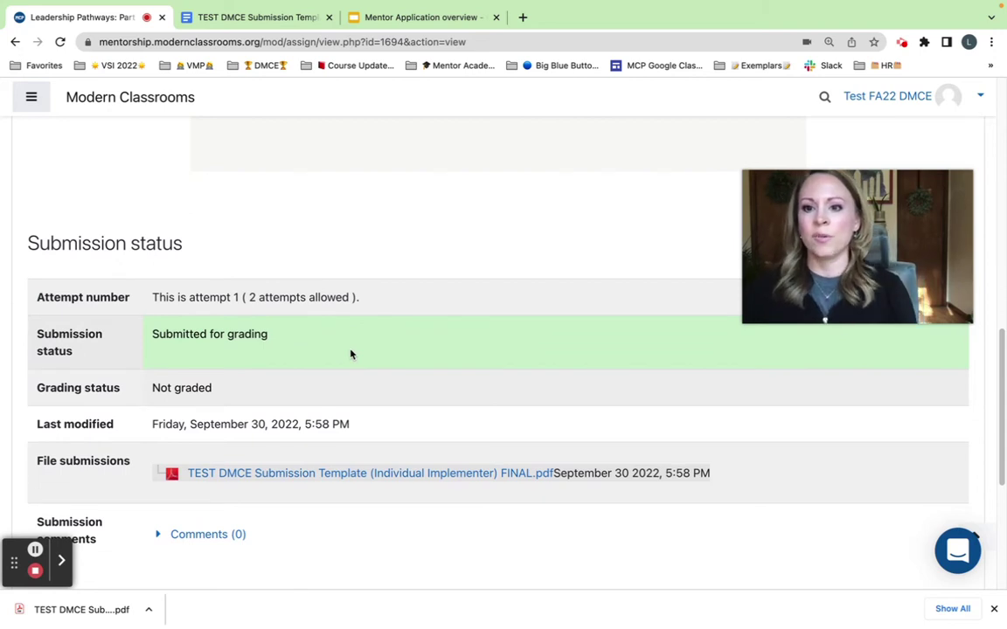
{"action": "scroll", "coordinate": [351, 354], "scroll_direction": "down", "scroll_amount": 3}
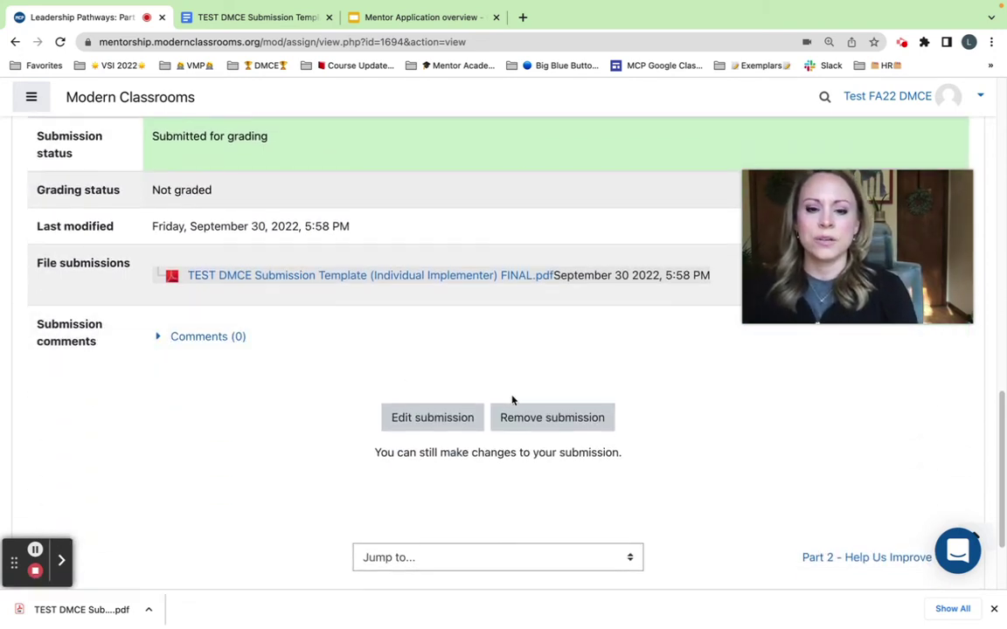
{"action": "scroll", "coordinate": [661, 484], "scroll_direction": "down", "scroll_amount": 2}
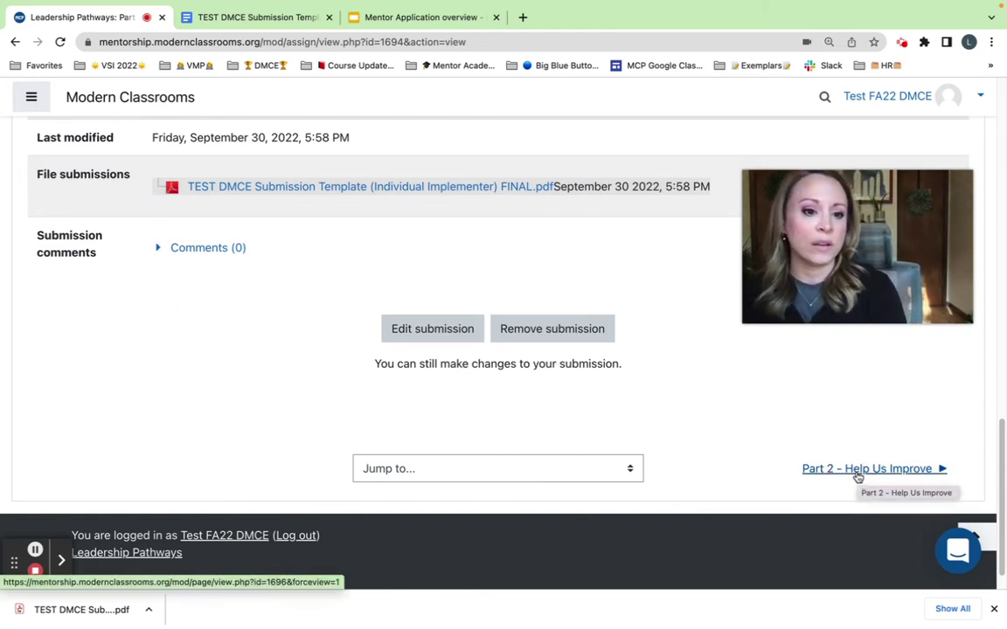
Step: Open Part 2 - Help Us Improve, scroll to Professional References, and close the downloads bar
{"action": "left_click", "coordinate": [857, 475]}
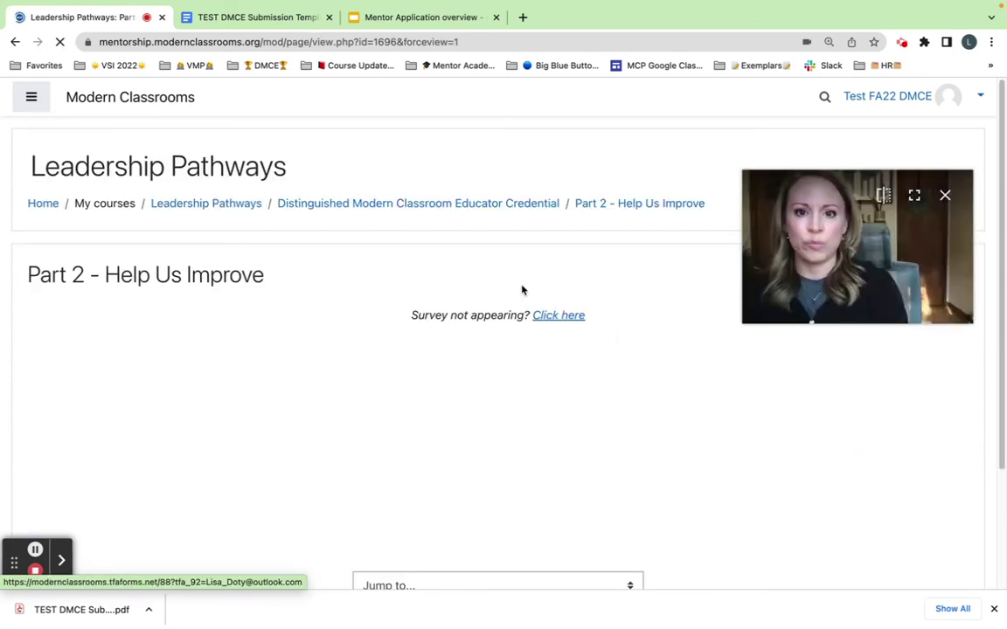
{"action": "scroll", "coordinate": [409, 286], "scroll_direction": "down", "scroll_amount": 3}
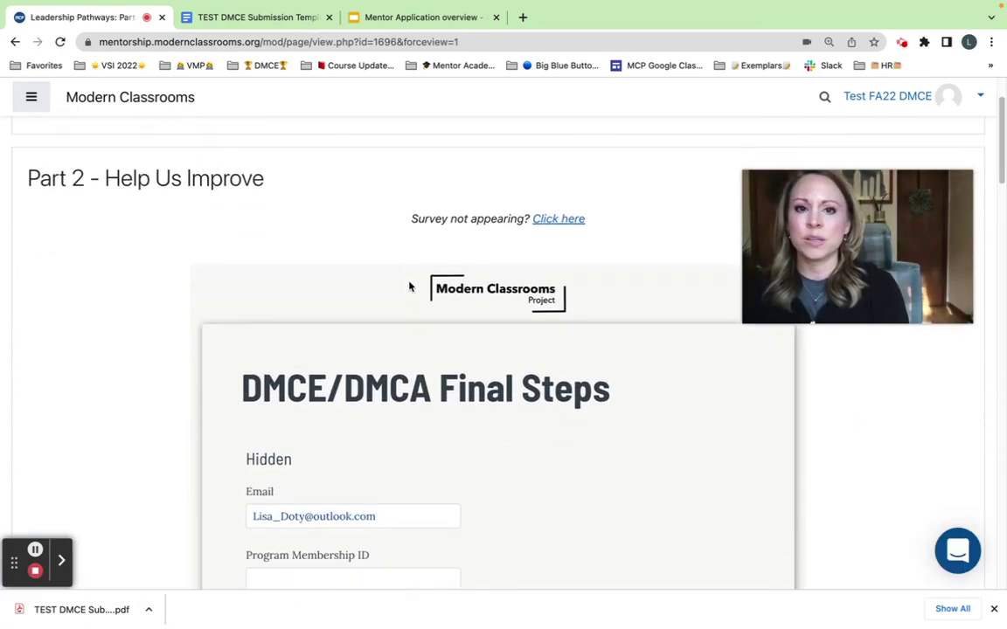
{"action": "scroll", "coordinate": [409, 286], "scroll_direction": "down", "scroll_amount": 5}
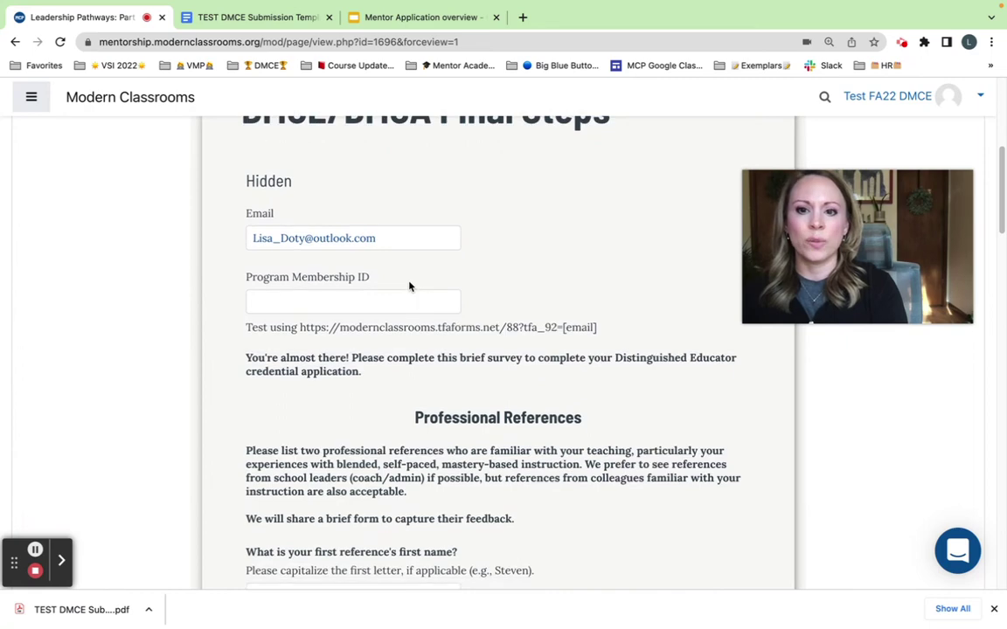
{"action": "scroll", "coordinate": [409, 285], "scroll_direction": "down", "scroll_amount": 2}
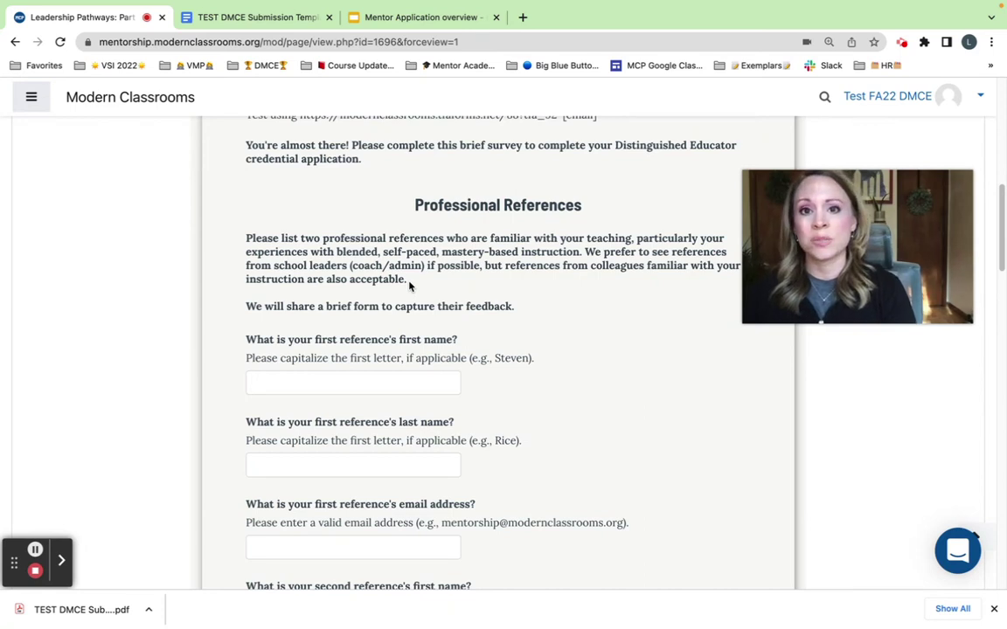
{"action": "scroll", "coordinate": [409, 286], "scroll_direction": "down", "scroll_amount": 2}
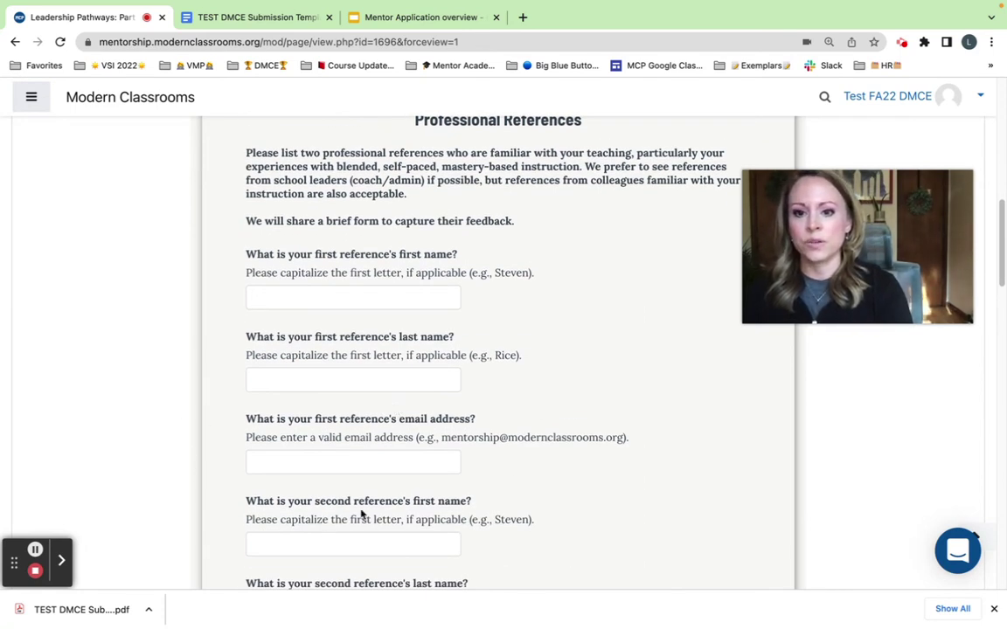
{"action": "scroll", "coordinate": [361, 512], "scroll_direction": "down", "scroll_amount": 1}
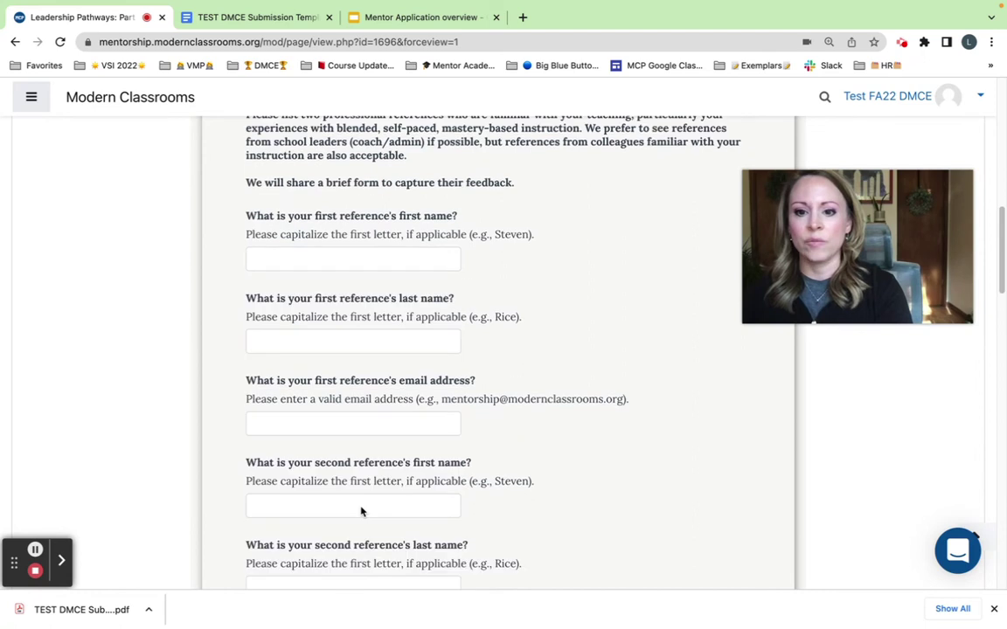
{"action": "left_click", "coordinate": [993, 609]}
{"action": "scroll", "coordinate": [400, 318], "scroll_direction": "down", "scroll_amount": 1}
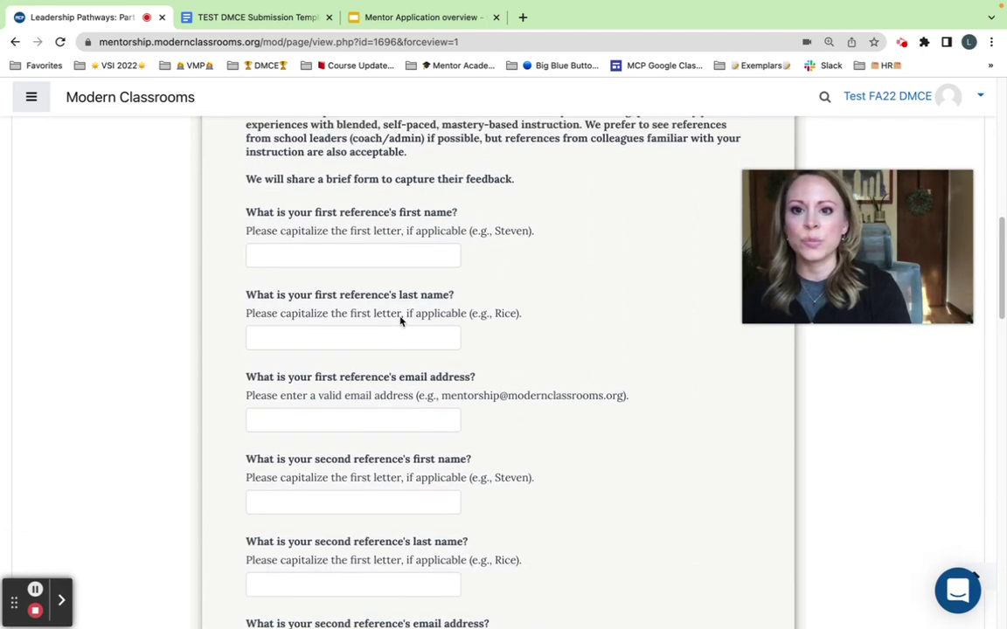
{"action": "scroll", "coordinate": [400, 321], "scroll_direction": "up", "scroll_amount": 3}
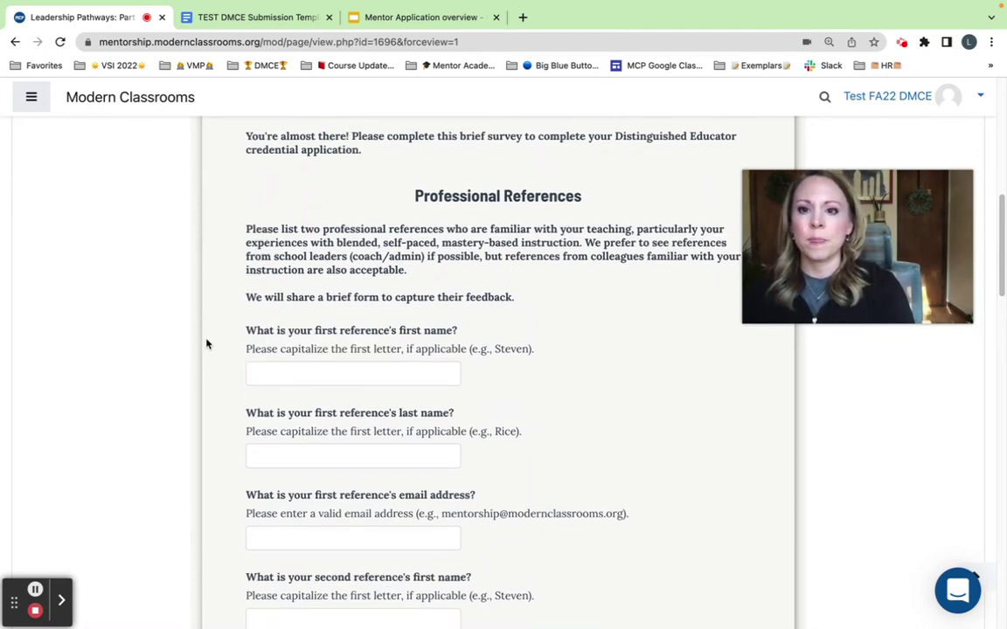
{"action": "scroll", "coordinate": [207, 342], "scroll_direction": "down", "scroll_amount": 2}
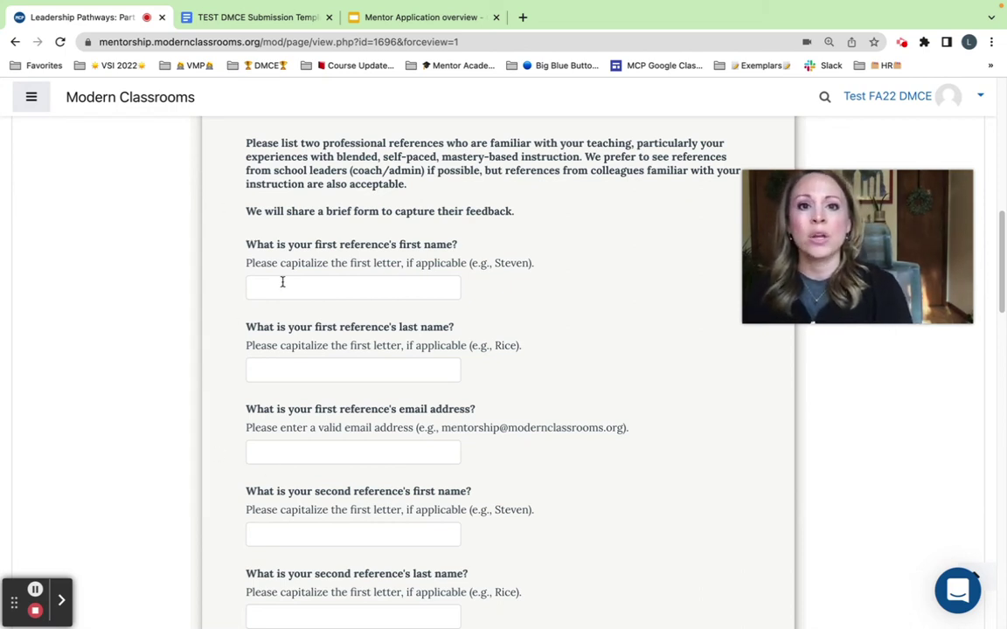
{"action": "scroll", "coordinate": [354, 279], "scroll_direction": "down", "scroll_amount": 2}
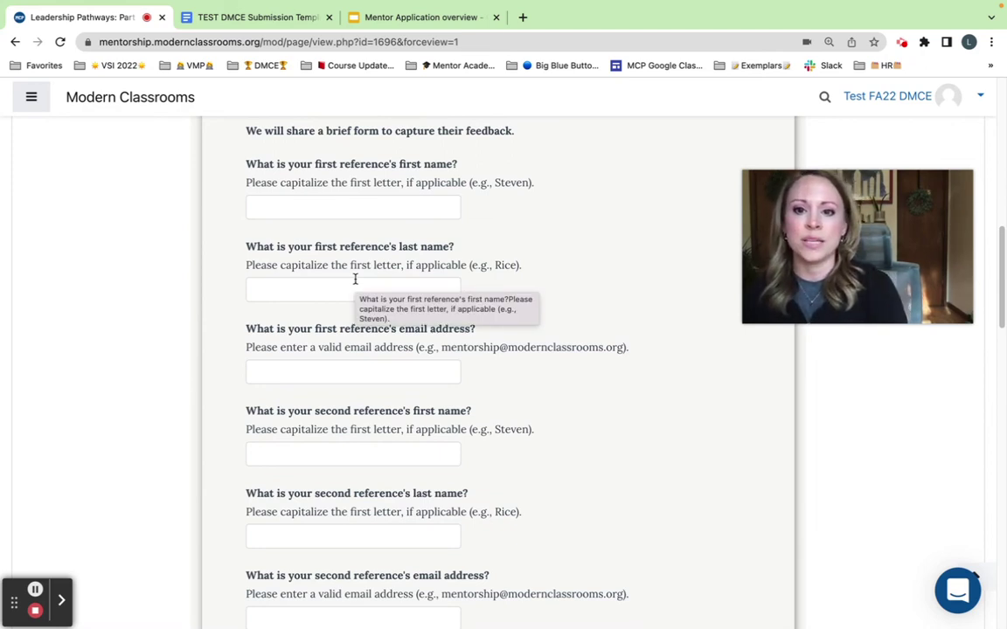
{"action": "scroll", "coordinate": [280, 282], "scroll_direction": "down", "scroll_amount": 1}
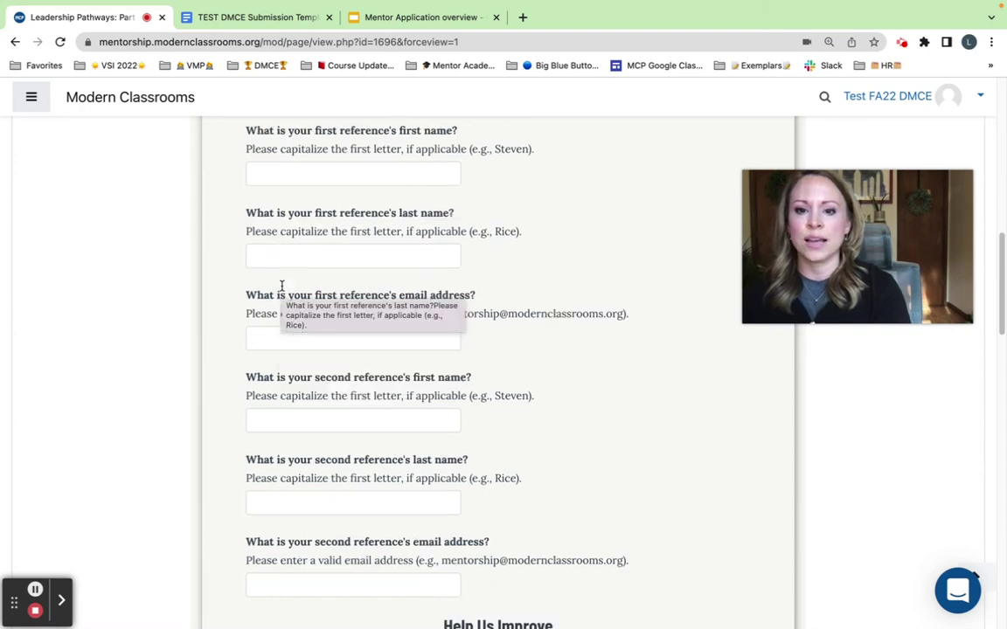
{"action": "scroll", "coordinate": [281, 286], "scroll_direction": "down", "scroll_amount": 1}
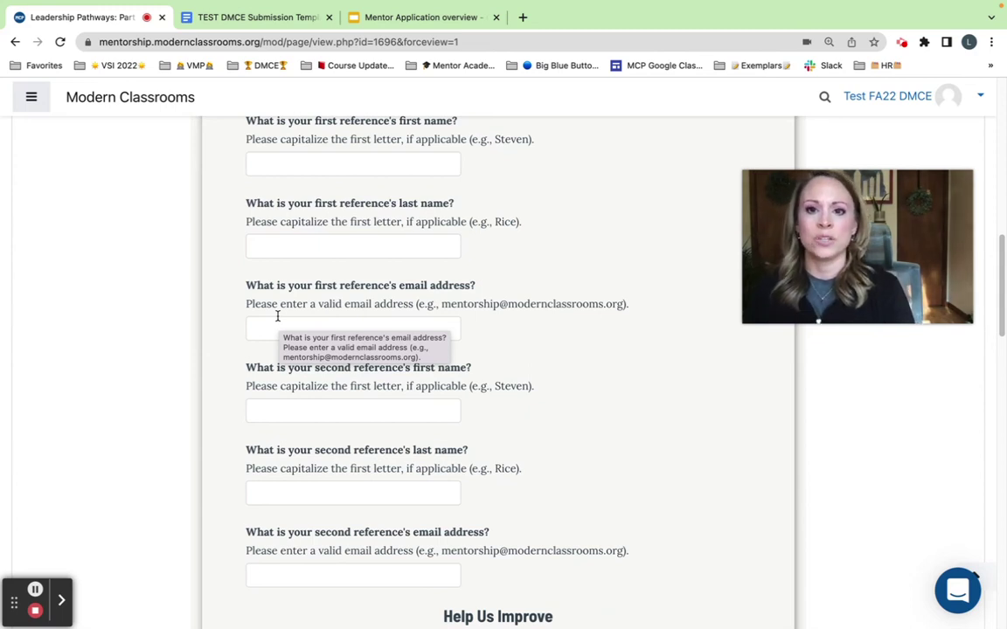
{"action": "scroll", "coordinate": [532, 377], "scroll_direction": "down", "scroll_amount": 3}
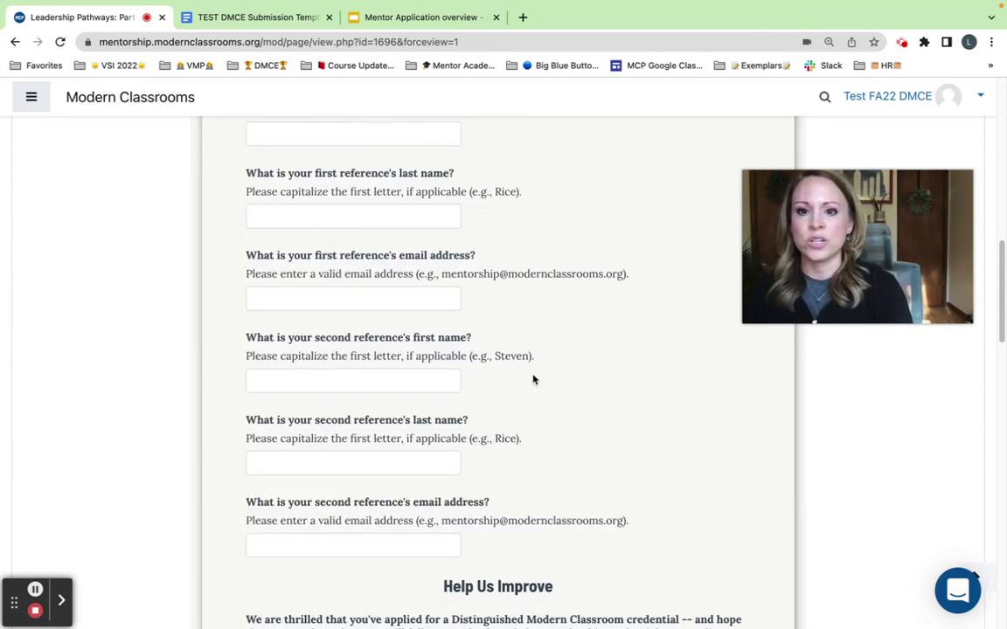
{"action": "scroll", "coordinate": [533, 379], "scroll_direction": "down", "scroll_amount": 1}
Step: Scroll through the time-commitment, motivation, appeal-factors and messaging questions toward Final Steps
{"action": "scroll", "coordinate": [533, 379], "scroll_direction": "down", "scroll_amount": 5}
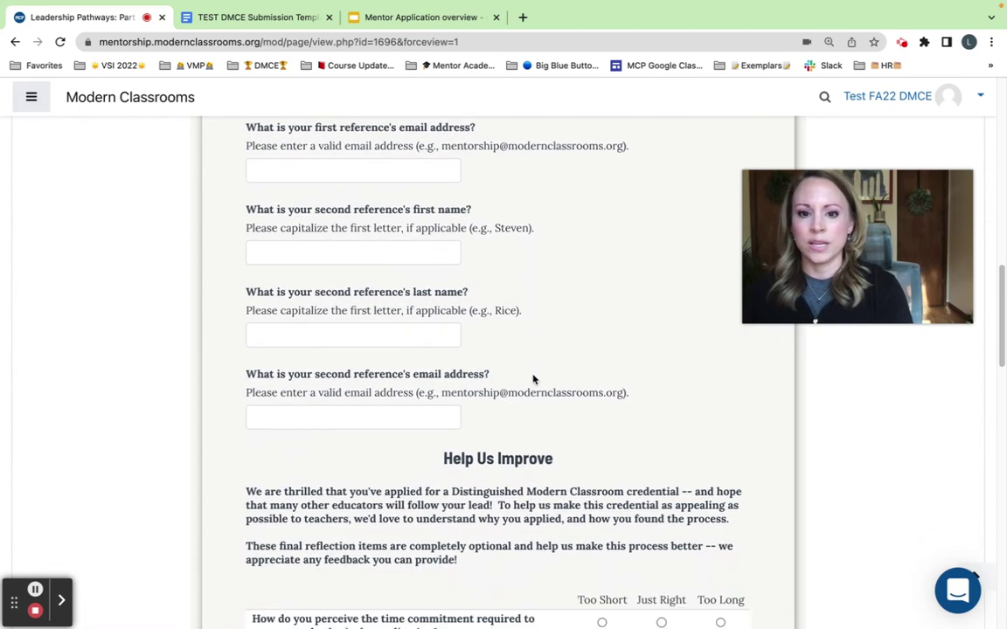
{"action": "scroll", "coordinate": [562, 375], "scroll_direction": "up", "scroll_amount": 3}
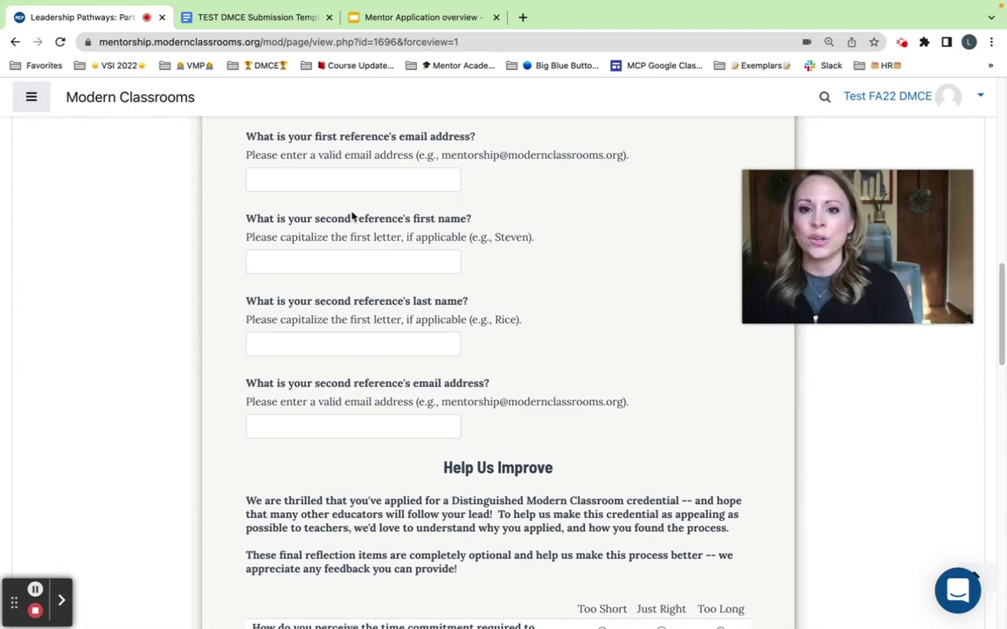
{"action": "scroll", "coordinate": [395, 365], "scroll_direction": "down", "scroll_amount": 2}
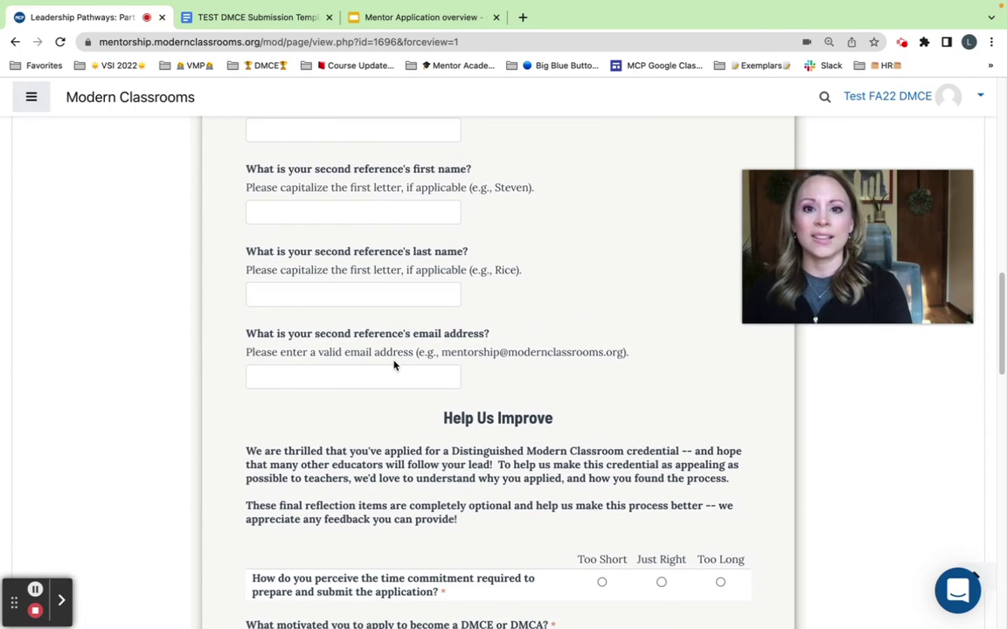
{"action": "scroll", "coordinate": [394, 365], "scroll_direction": "down", "scroll_amount": 1}
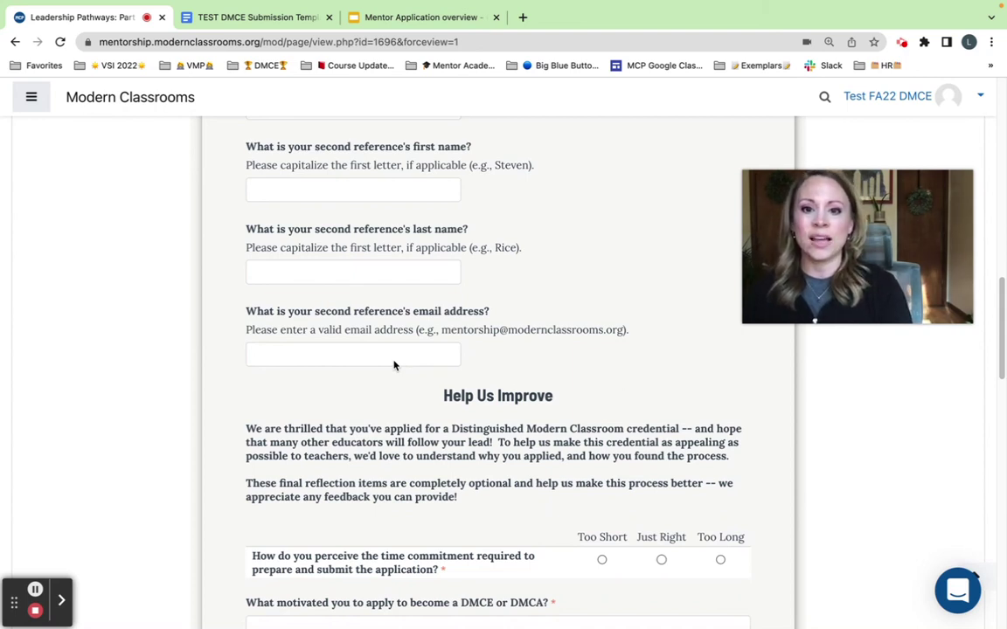
{"action": "scroll", "coordinate": [393, 365], "scroll_direction": "down", "scroll_amount": 8}
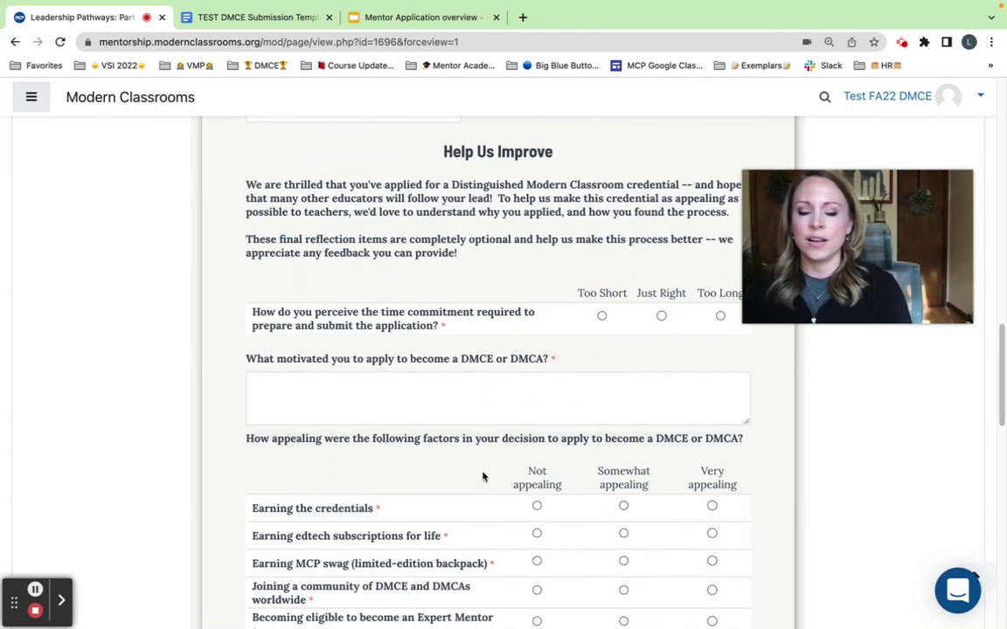
{"action": "scroll", "coordinate": [483, 467], "scroll_direction": "down", "scroll_amount": 3}
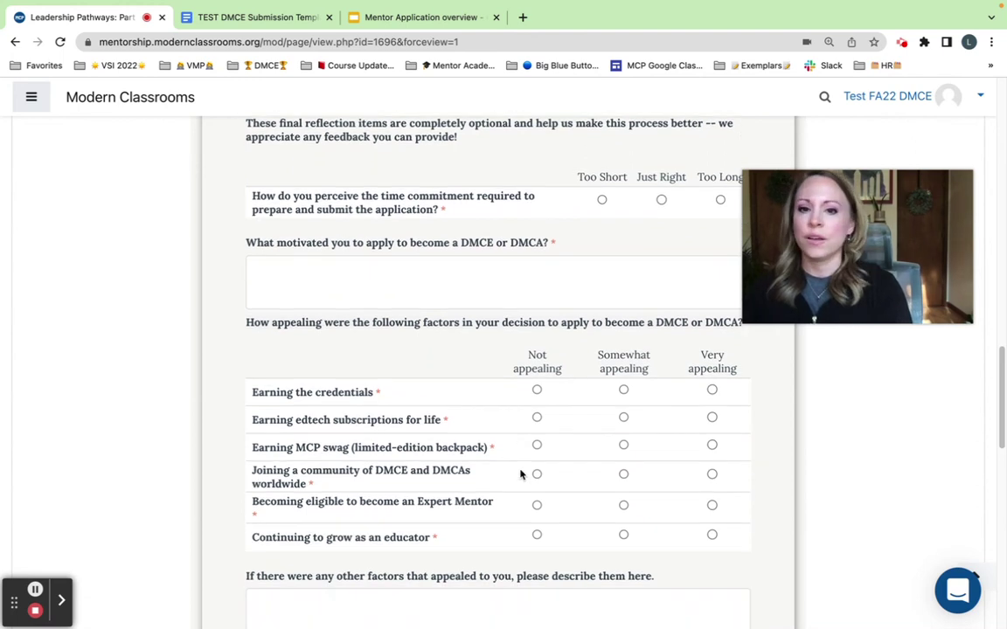
{"action": "scroll", "coordinate": [524, 463], "scroll_direction": "down", "scroll_amount": 1}
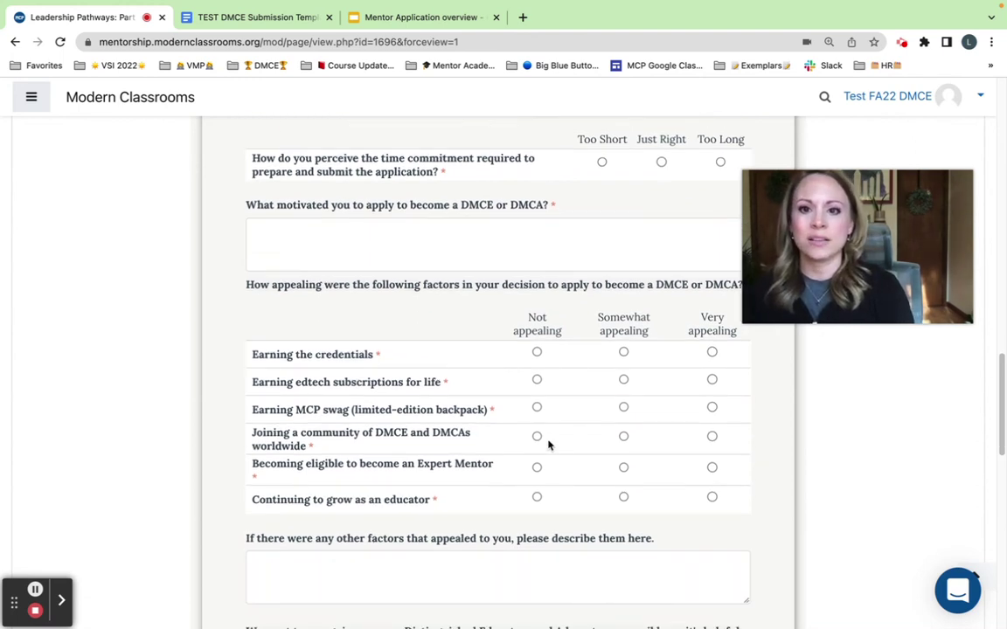
{"action": "scroll", "coordinate": [549, 445], "scroll_direction": "up", "scroll_amount": 2}
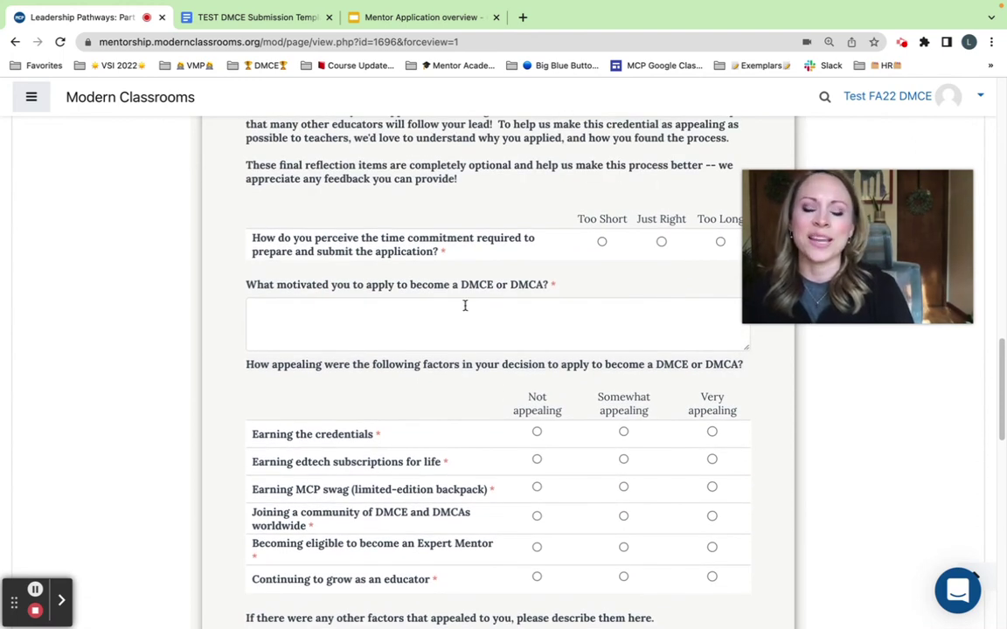
{"action": "scroll", "coordinate": [489, 465], "scroll_direction": "down", "scroll_amount": 3}
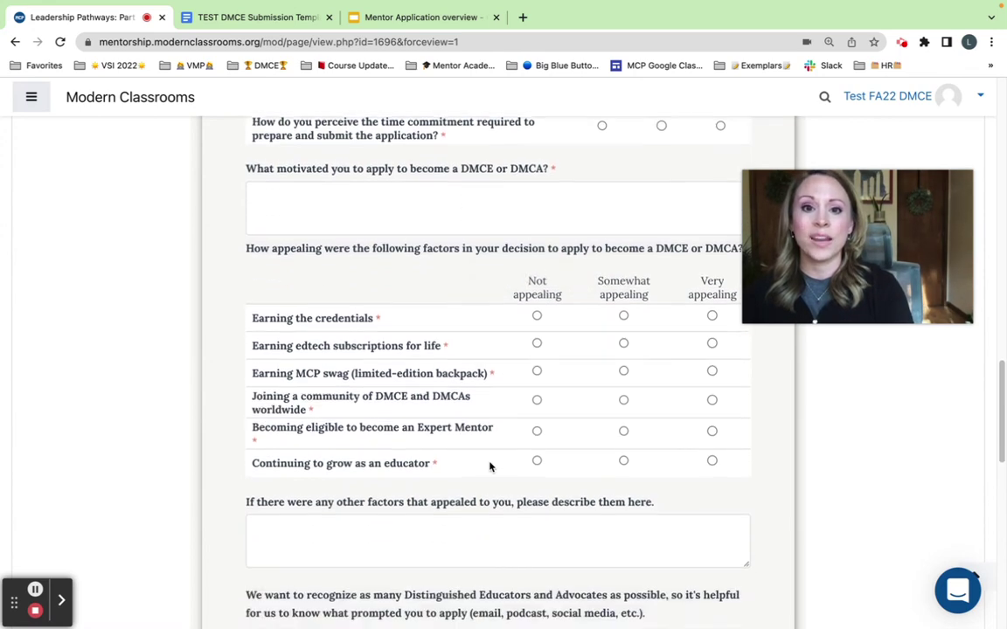
{"action": "scroll", "coordinate": [490, 467], "scroll_direction": "down", "scroll_amount": 6}
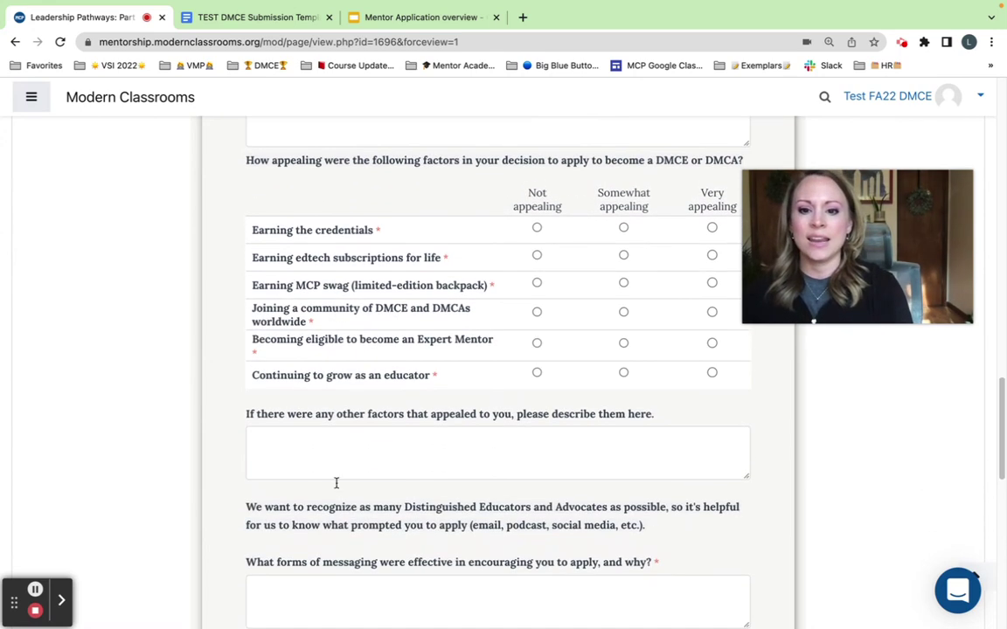
{"action": "scroll", "coordinate": [516, 574], "scroll_direction": "down", "scroll_amount": 10}
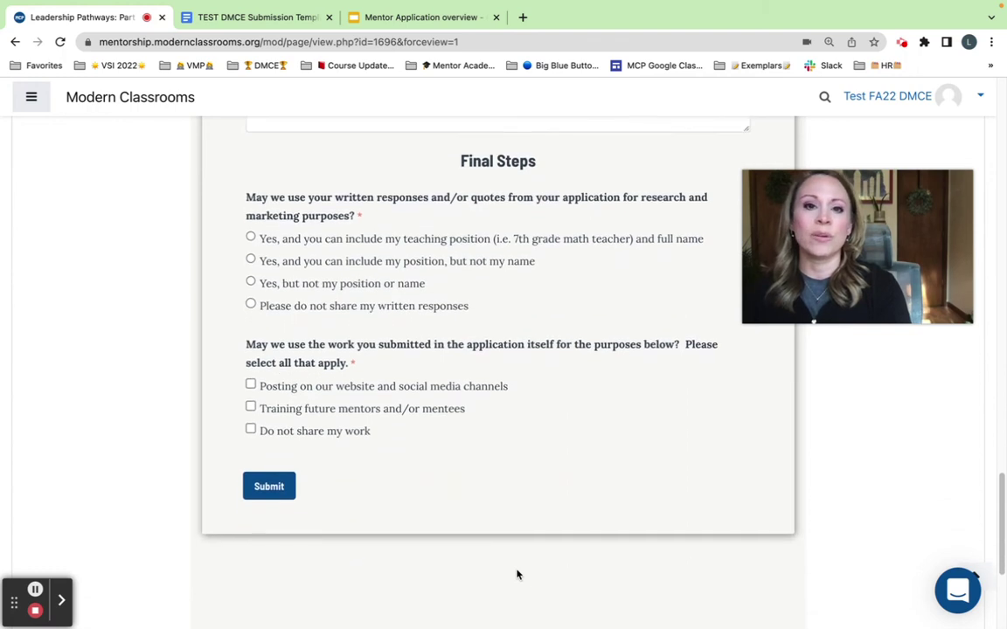